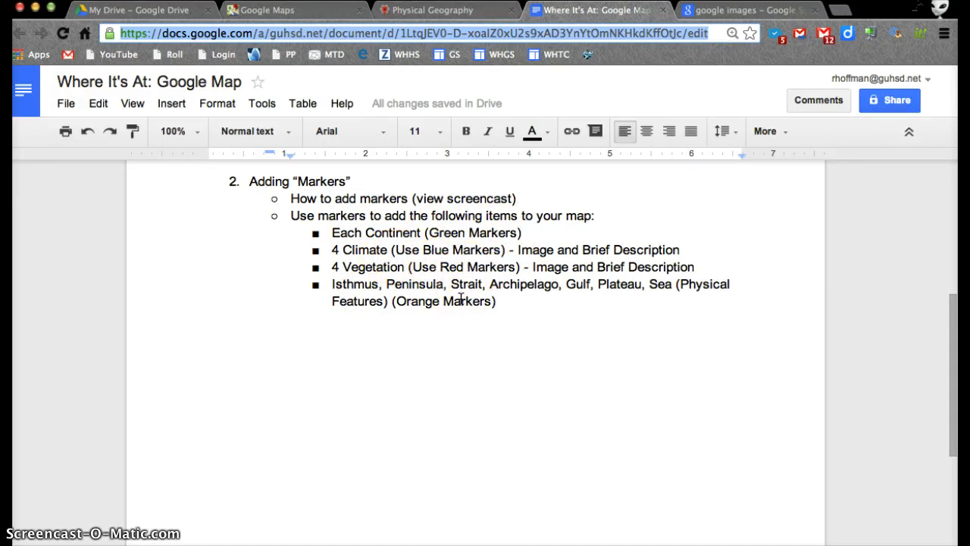
Switch to the Physical Geography map and add a marker on North America titled "North American Continent", then save it.
left_click(446, 11)
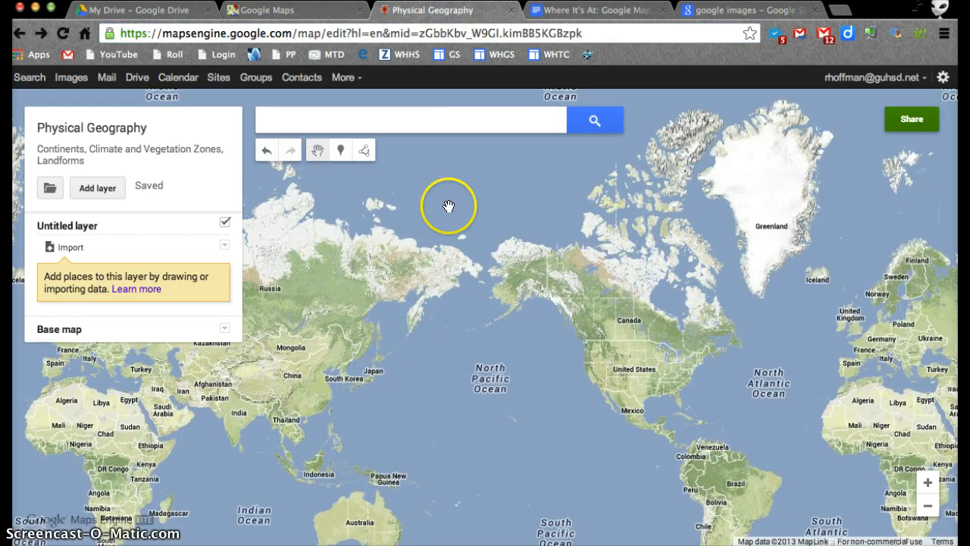
left_click(341, 153)
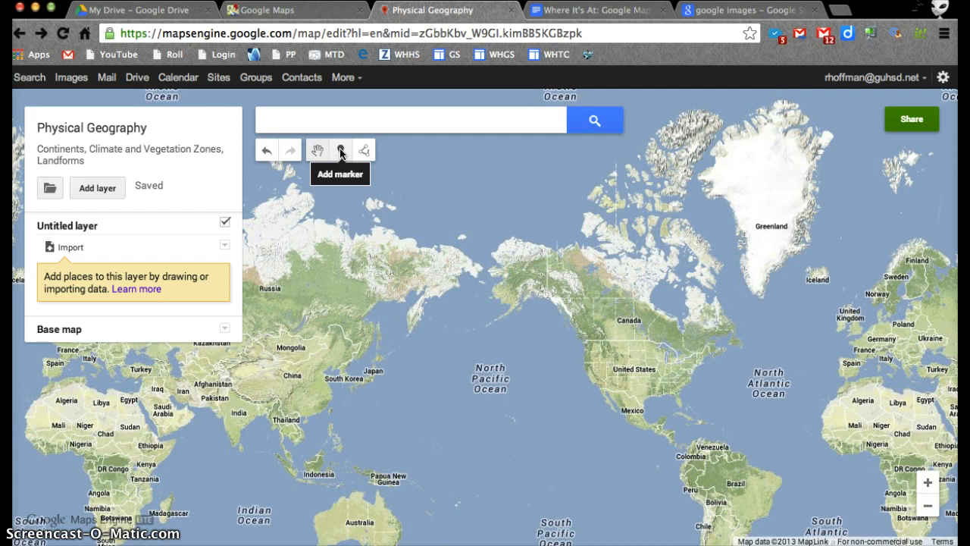
left_click(340, 152)
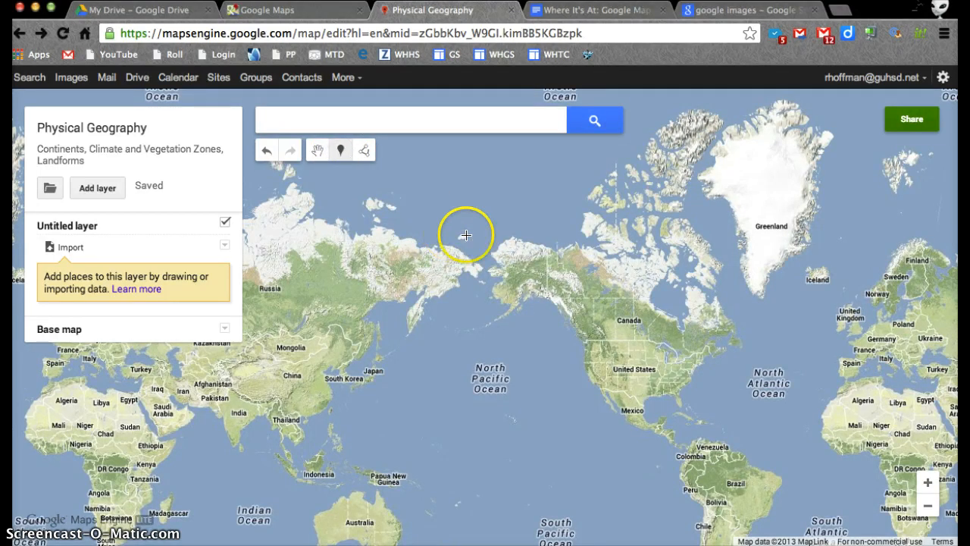
left_click(635, 351)
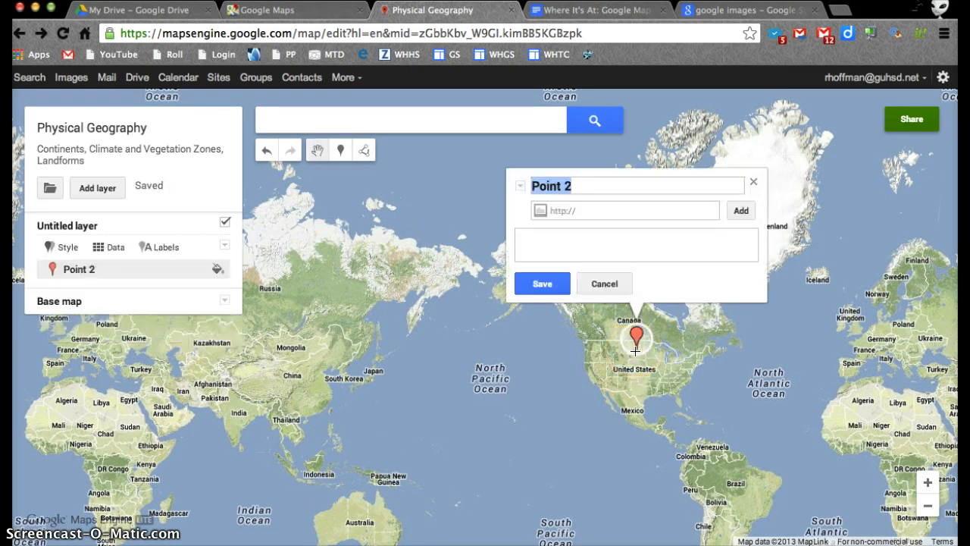
type("North")
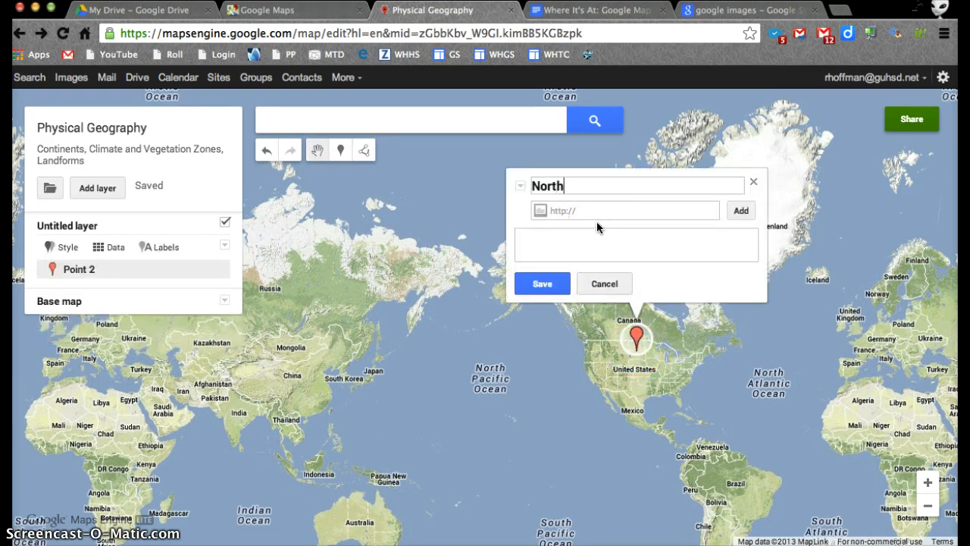
type(" America CO")
key("BackSpace")
key("BackSpace")
type("n Continent")
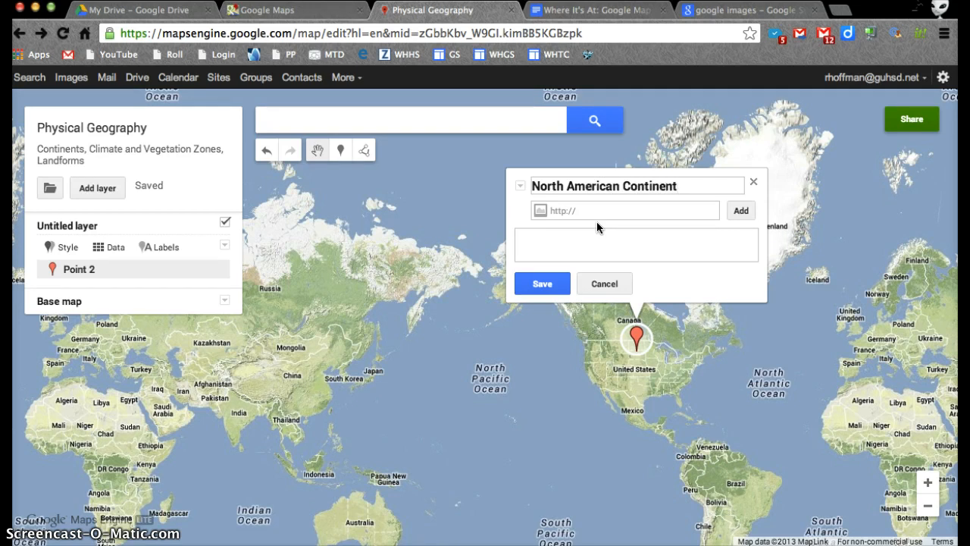
left_click(535, 285)
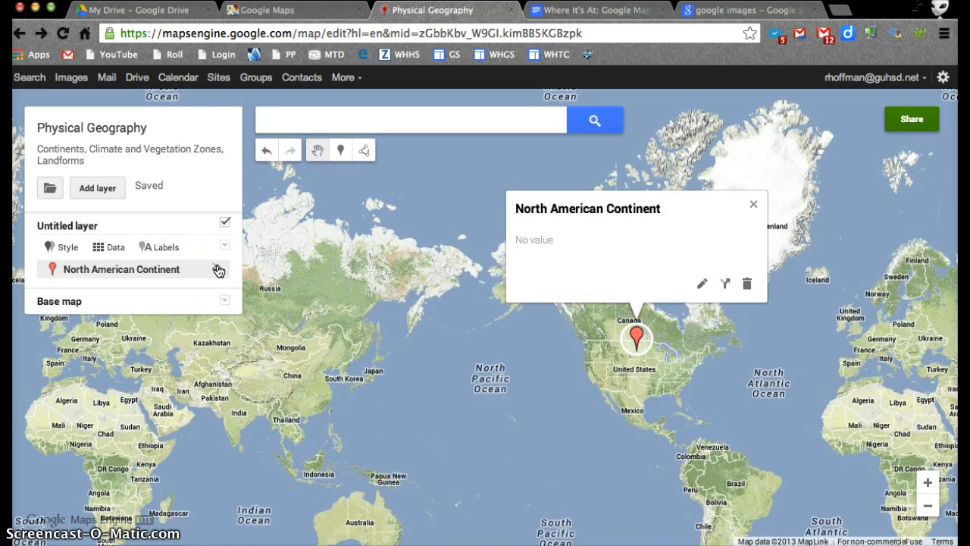
Change the North American Continent marker's color to green and close its details.
left_click(217, 271)
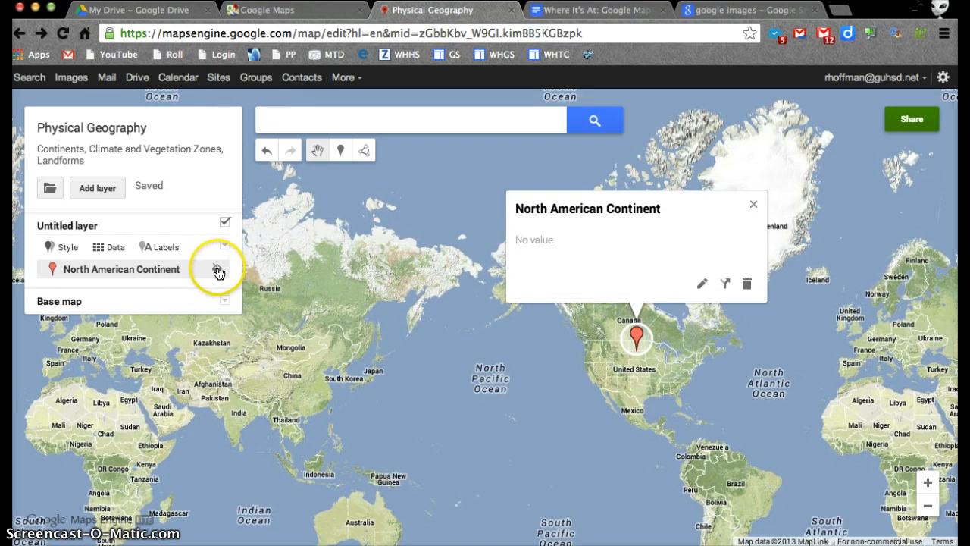
left_click(111, 289)
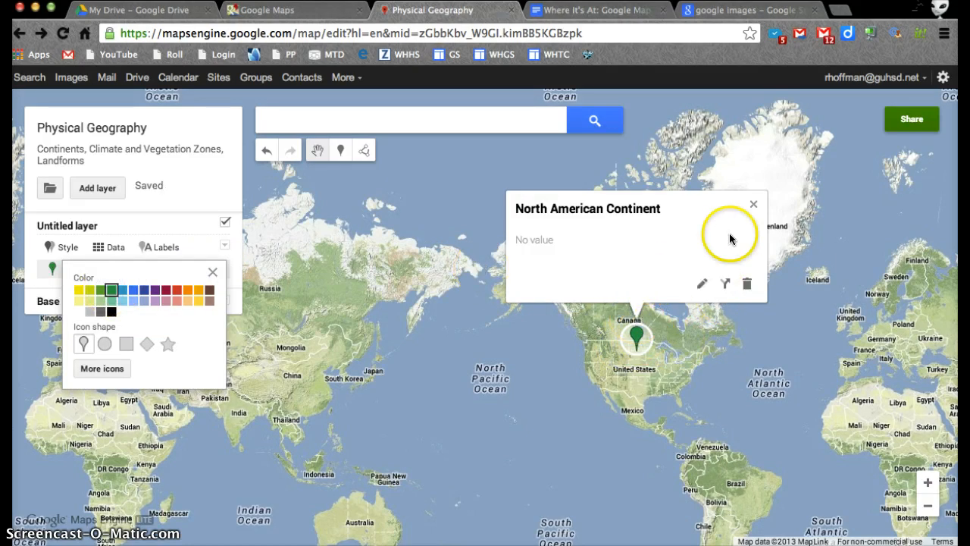
left_click(753, 204)
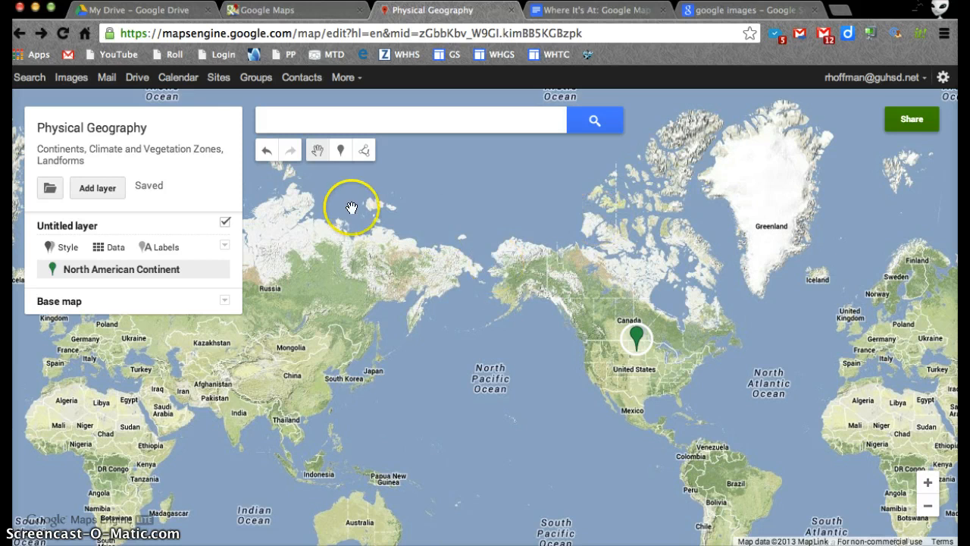
Check the climate marker requirement in the assignment document and place a map marker on Russia's northern coast titled "Ice Cap Climate".
left_click(606, 12)
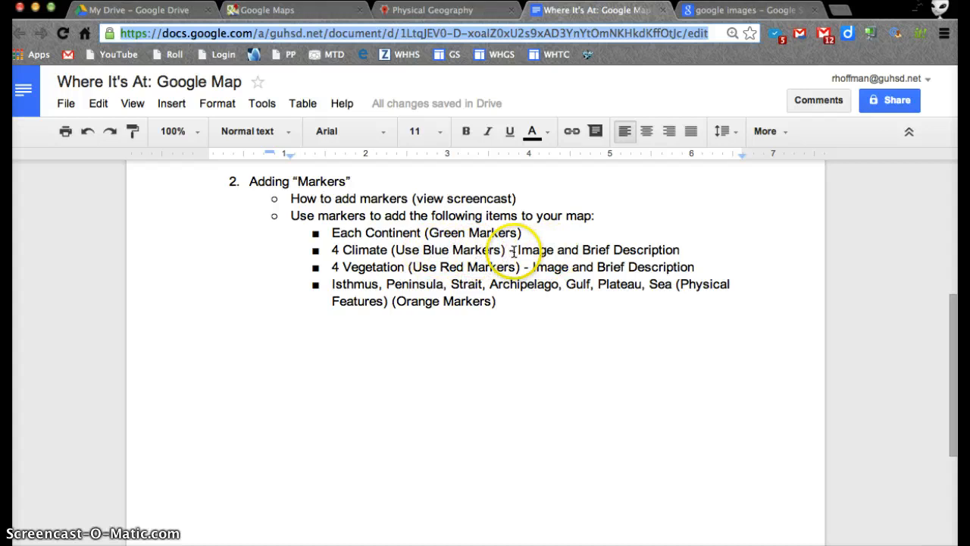
left_click_drag(514, 251, 692, 251)
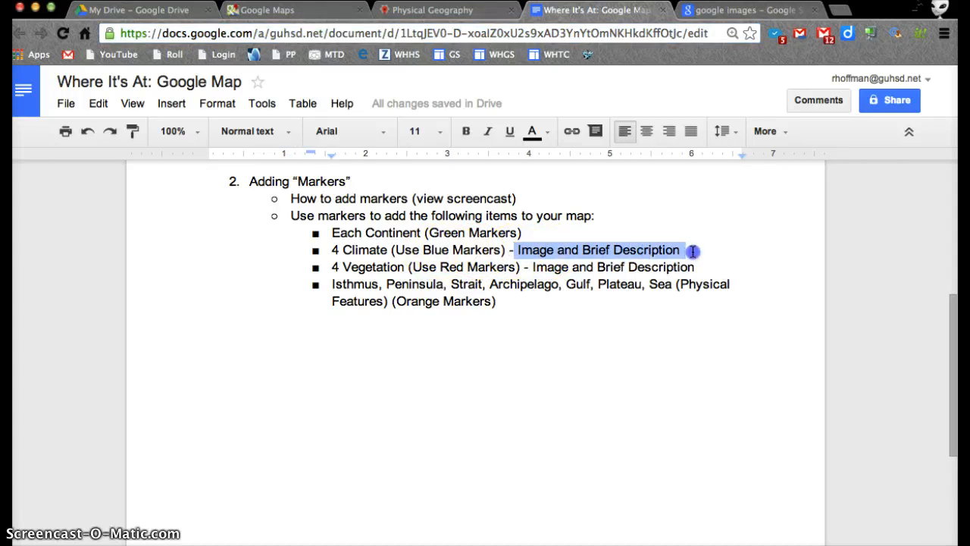
left_click(692, 252)
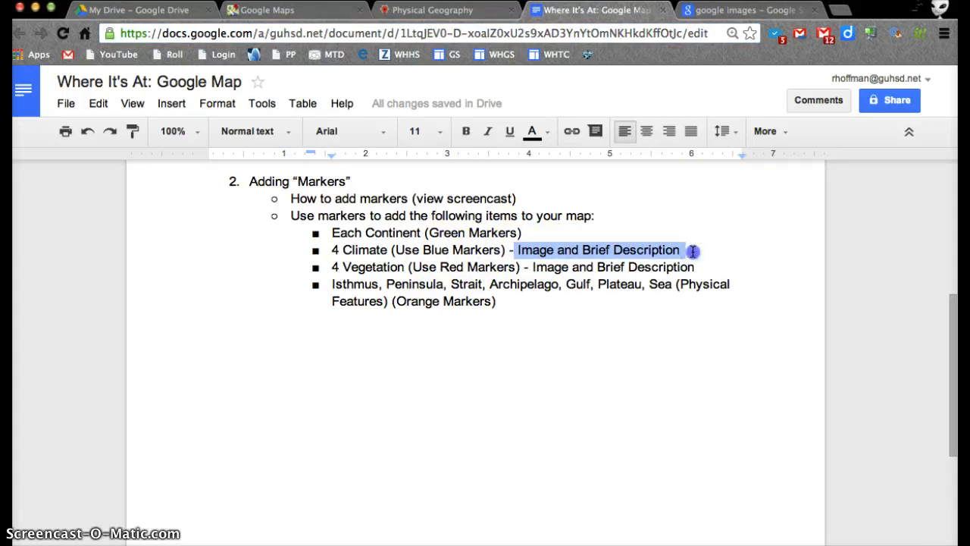
left_click(460, 10)
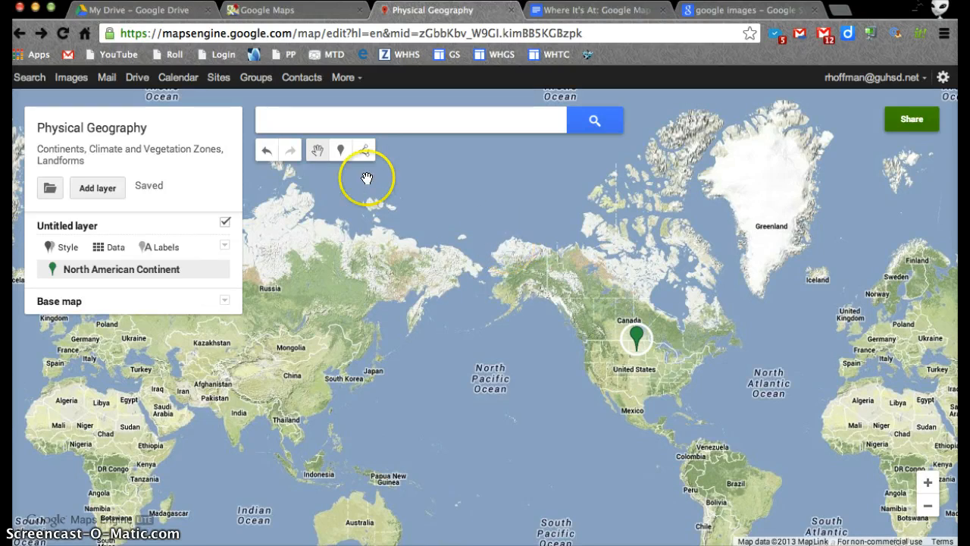
left_click(339, 150)
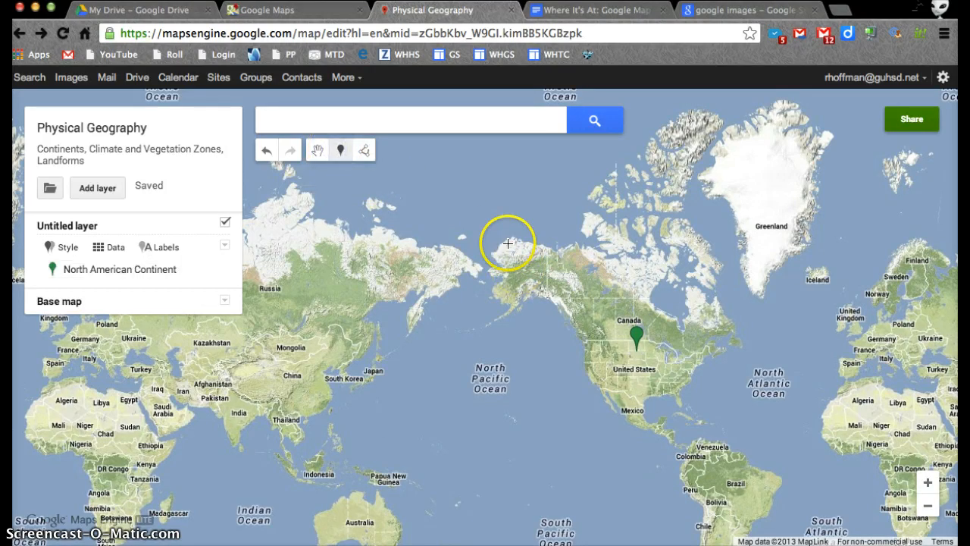
left_click(274, 228)
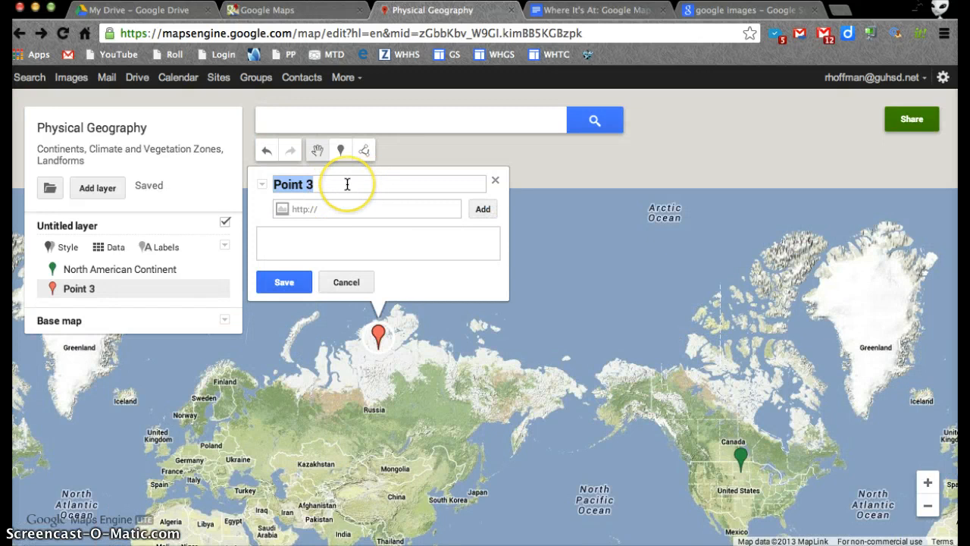
type("Ice Cap Climate")
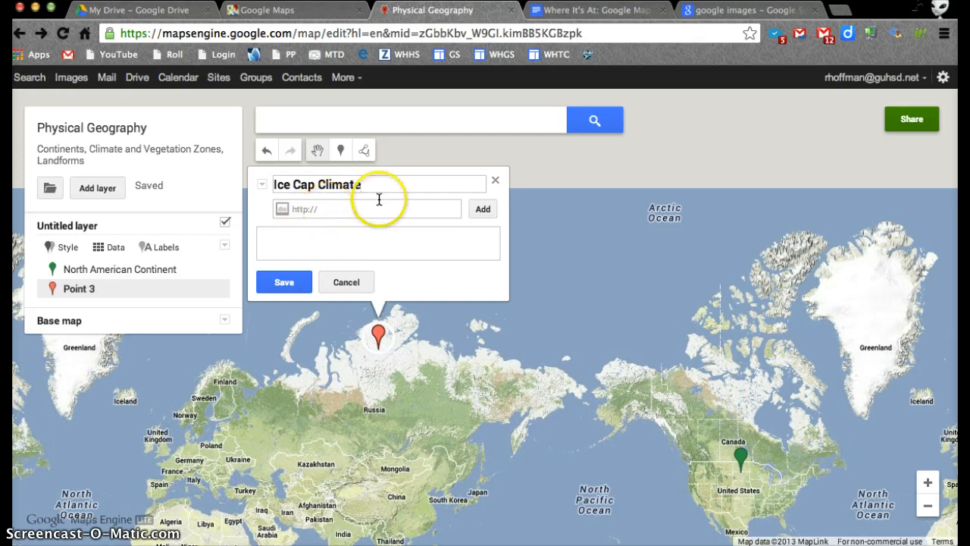
Switch to Google Images and set the advanced image search's usage rights to "free to use or share".
left_click(712, 11)
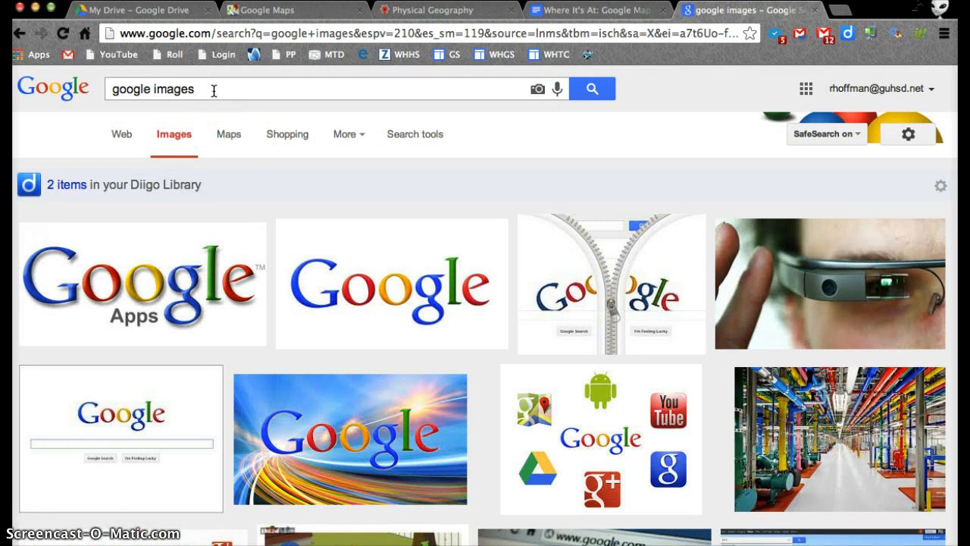
left_click(908, 134)
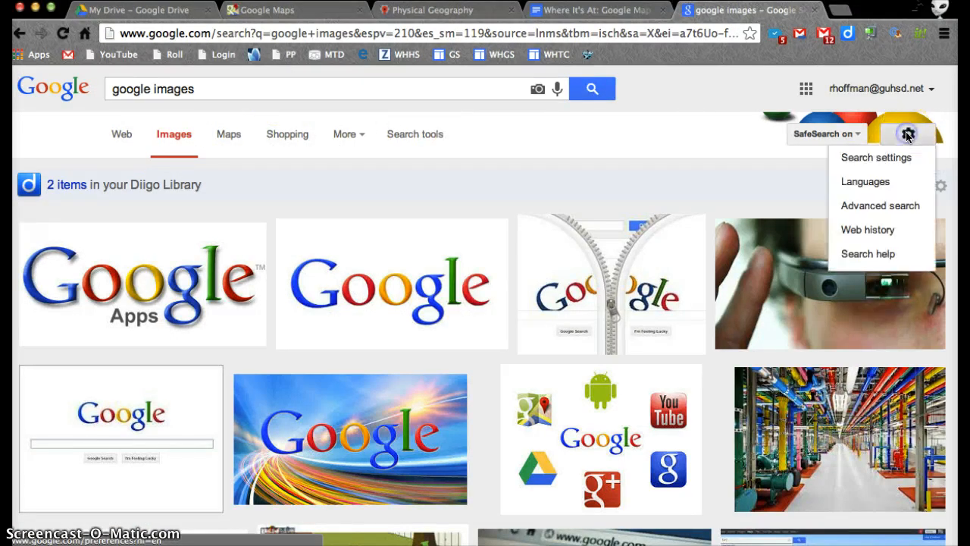
left_click(873, 205)
scroll(282, 320, "down", 5)
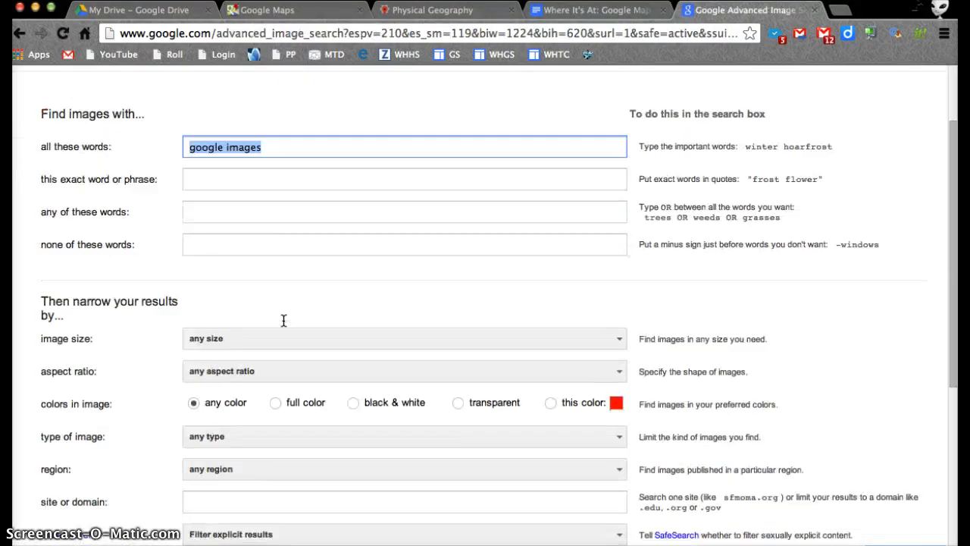
scroll(283, 320, "down", 1)
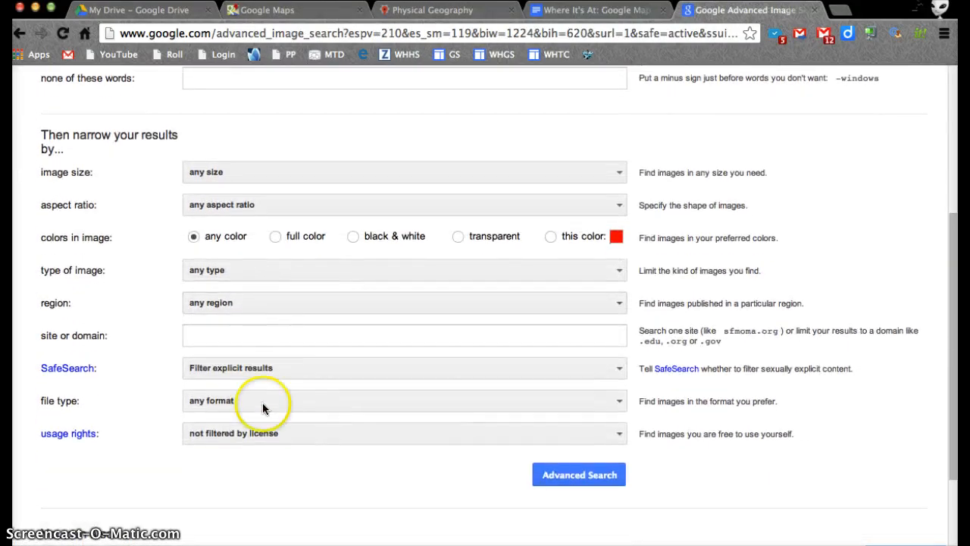
left_click(296, 434)
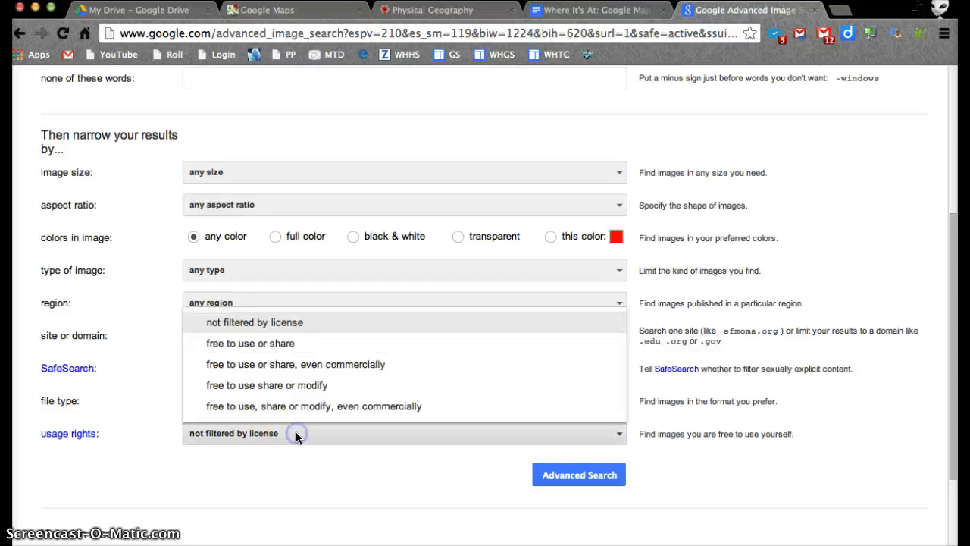
left_click(275, 343)
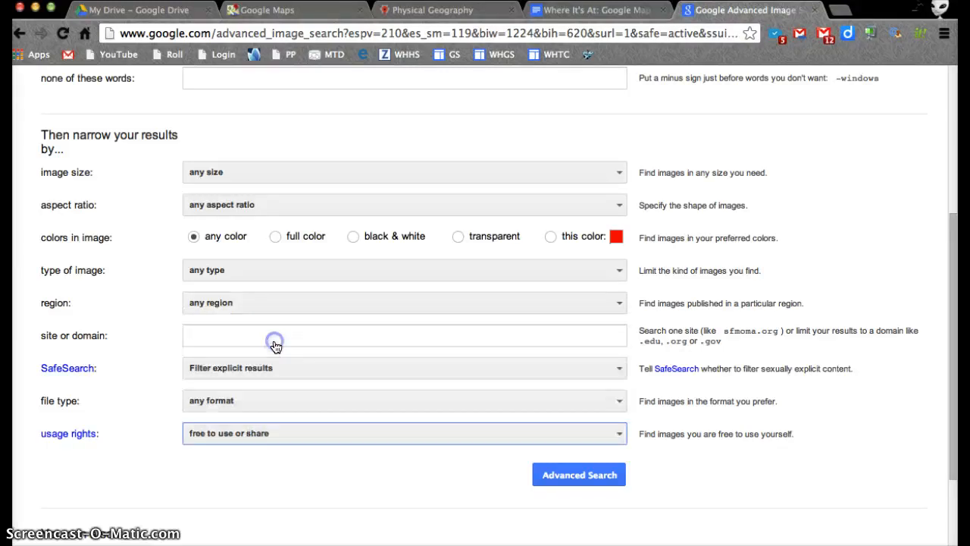
Replace the advanced search words with "ice cap climate zones" and run the image search.
scroll(348, 262, "up", 4)
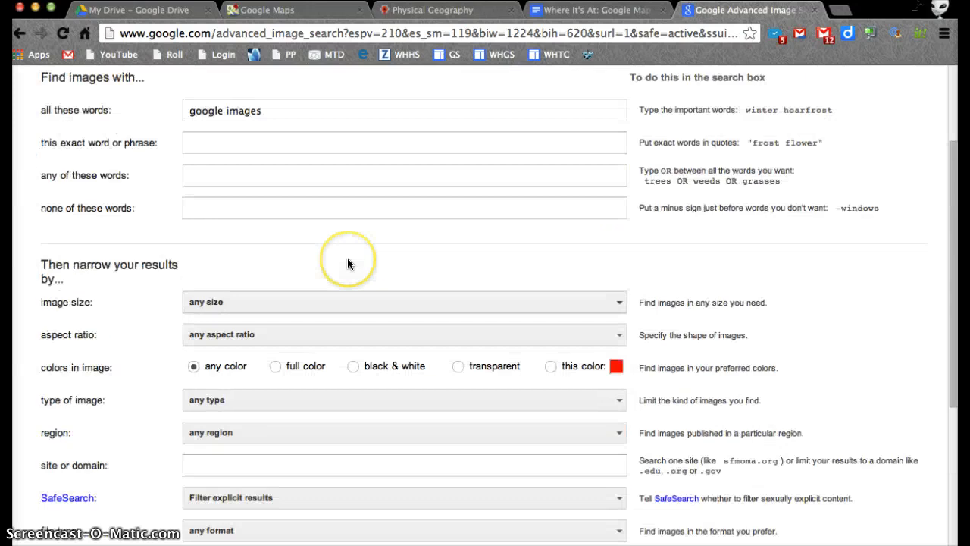
left_click(277, 147)
left_click_drag(276, 147, 121, 145)
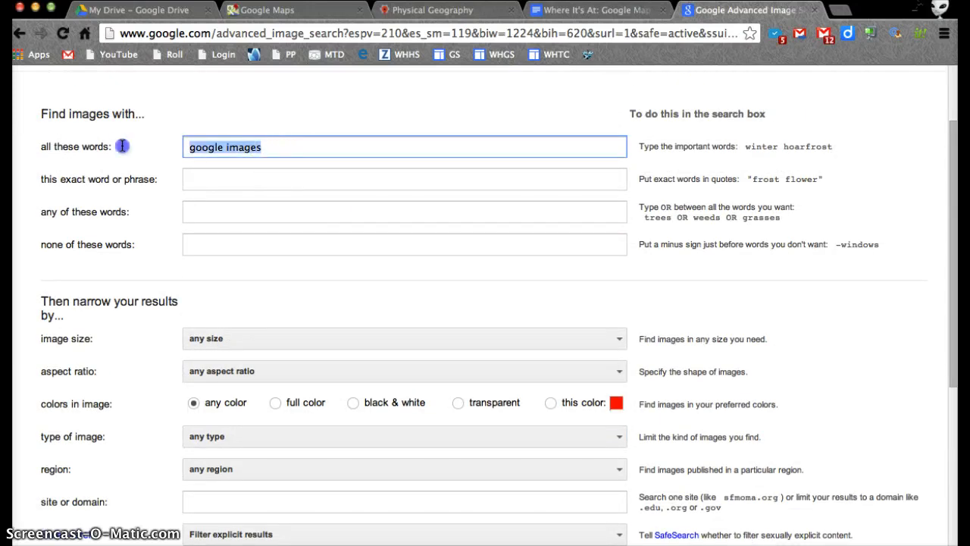
type("icap")
key("BackSpace")
key("BackSpace")
key("BackSpace")
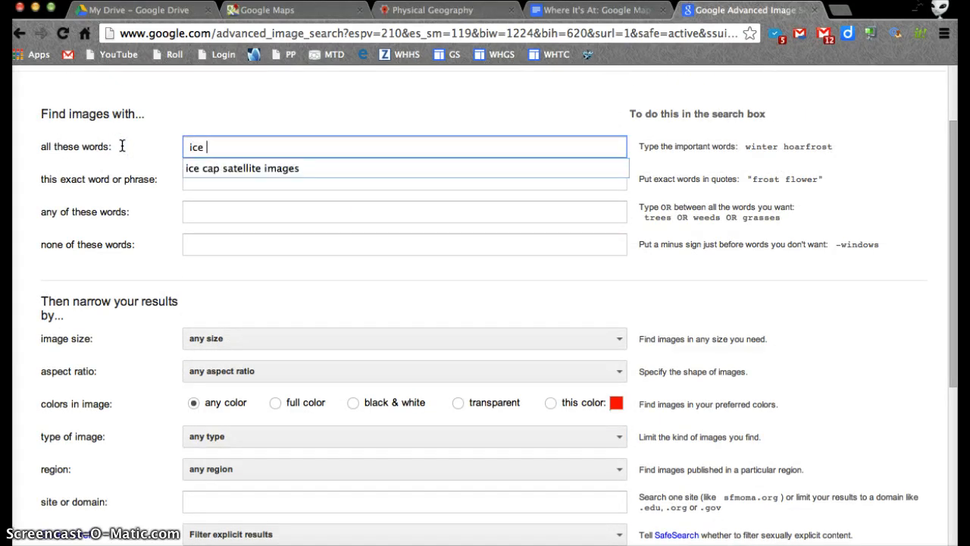
type("e cap climate zones")
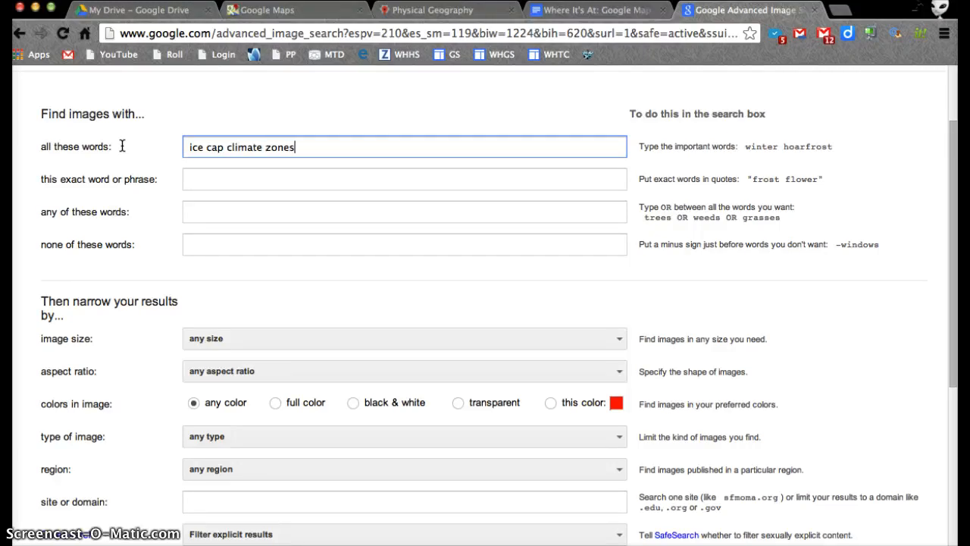
key("Return")
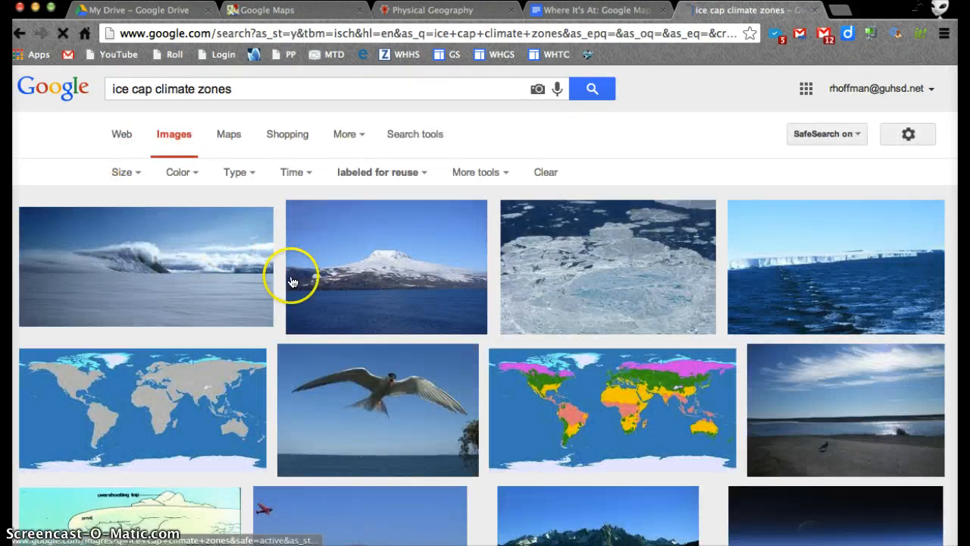
Open the Wikipedia sea ice melt ponds image at full size and copy its web address.
scroll(408, 345, "down", 3)
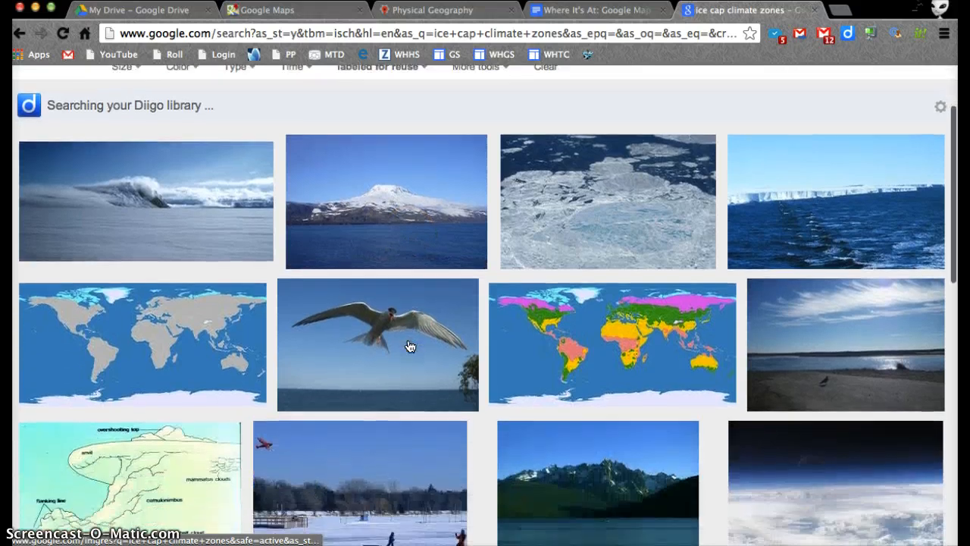
left_click(637, 207)
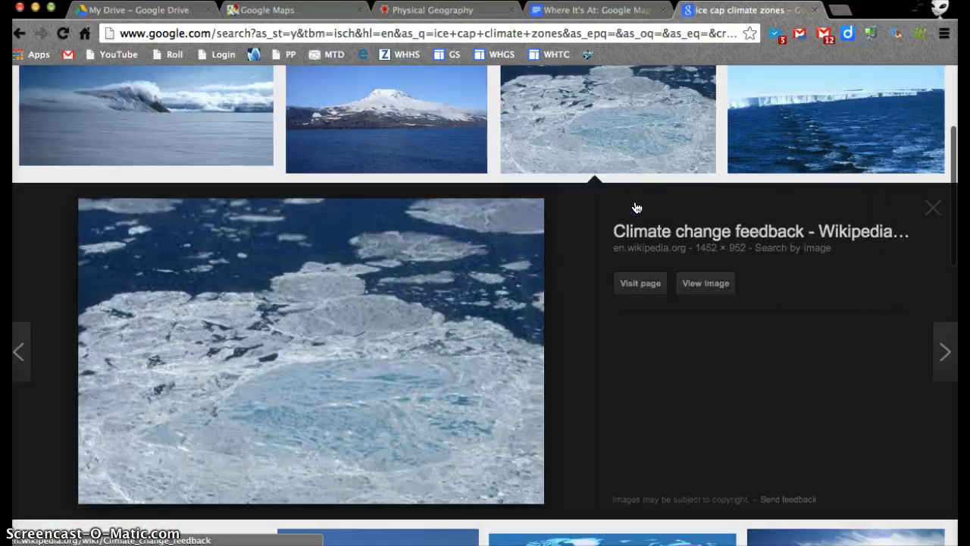
left_click(696, 281)
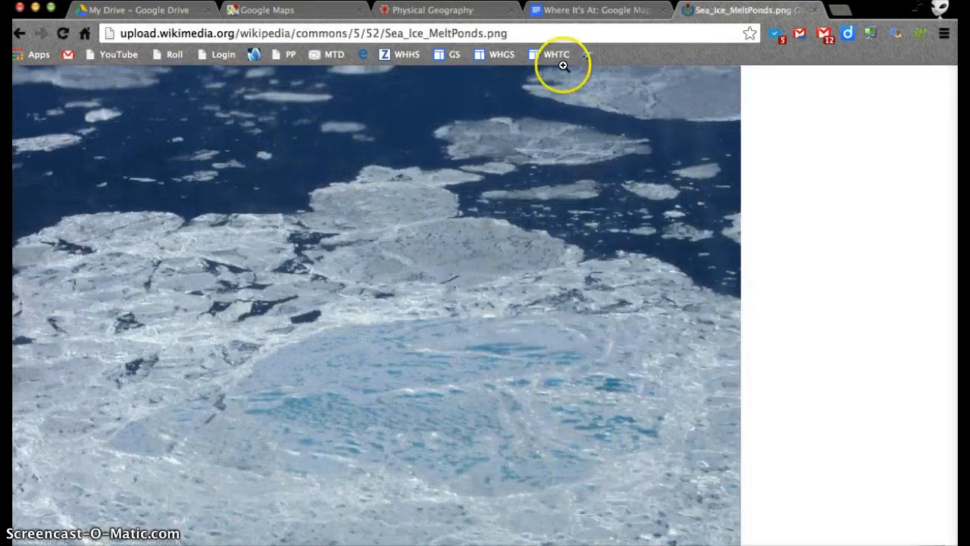
left_click(520, 37)
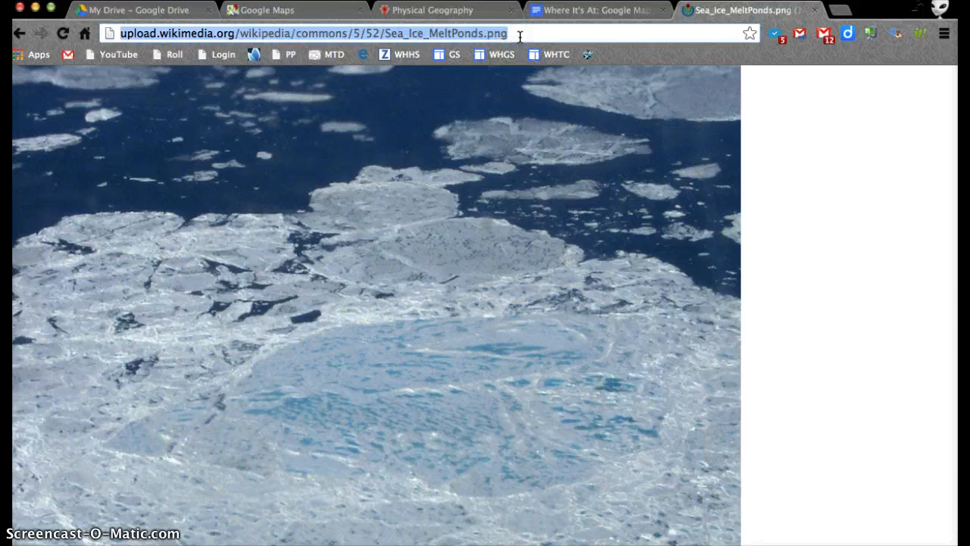
Return to the Physical Geography map, add the copied Sea_Ice_MeltPonds.png address as the Ice Cap Climate marker's image, and save the marker.
left_click(582, 12)
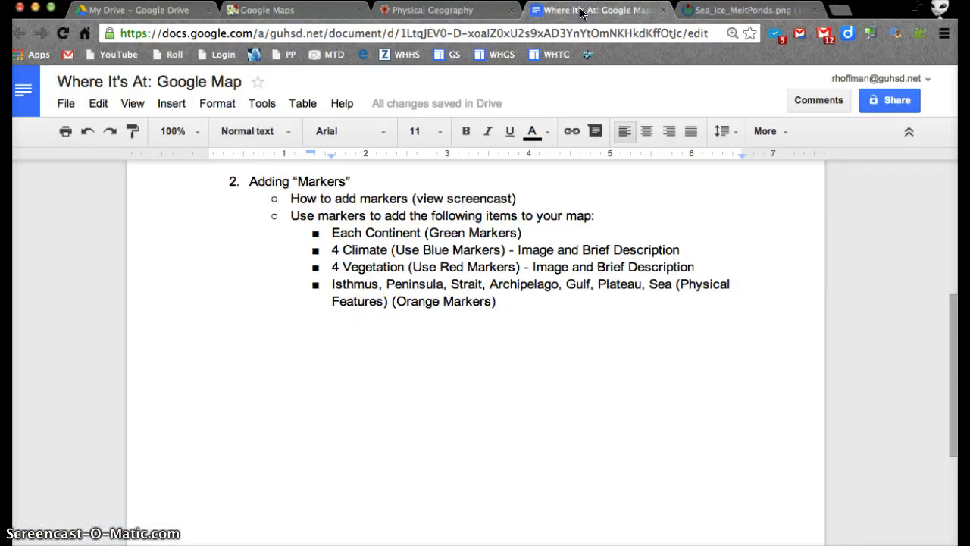
left_click(424, 11)
left_click(329, 207)
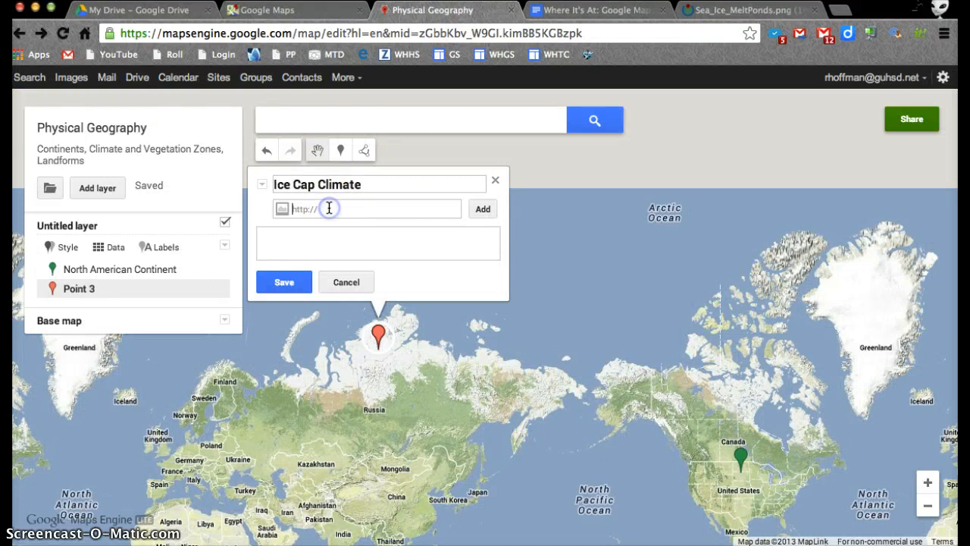
key("super+v")
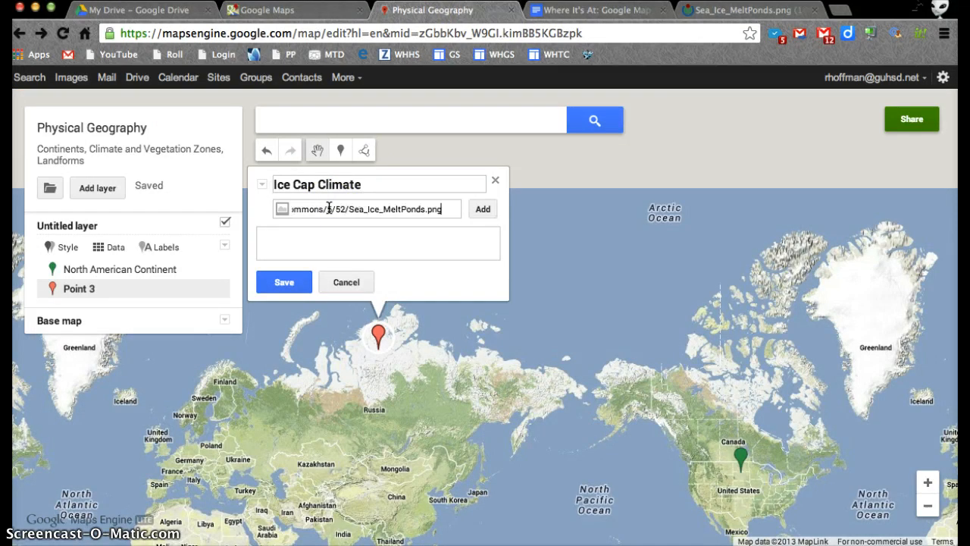
left_click(418, 213)
left_click(473, 210)
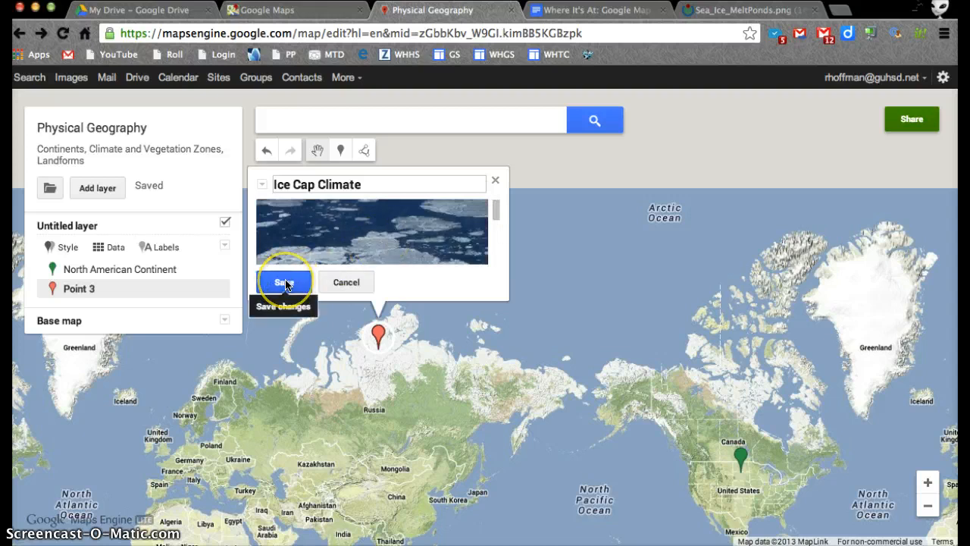
left_click_drag(496, 210, 498, 259)
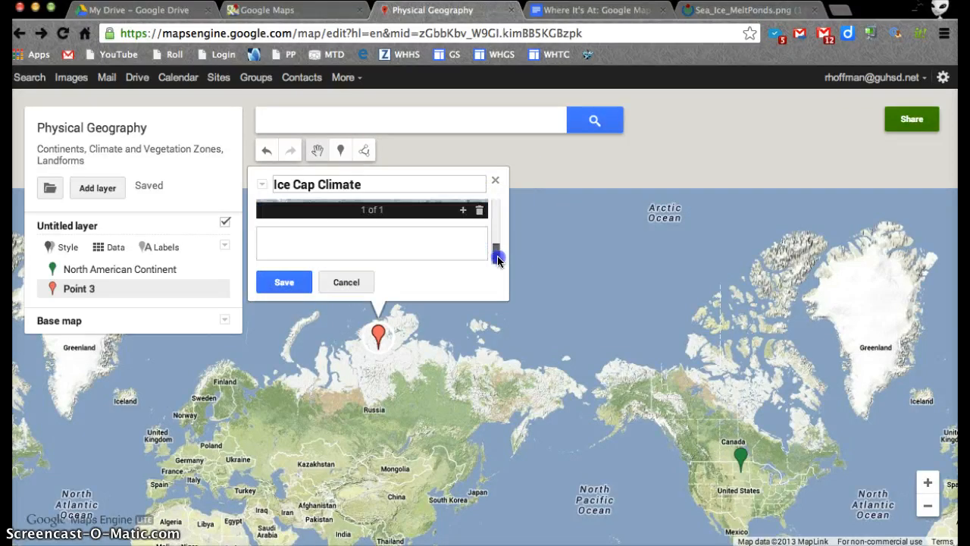
left_click(346, 235)
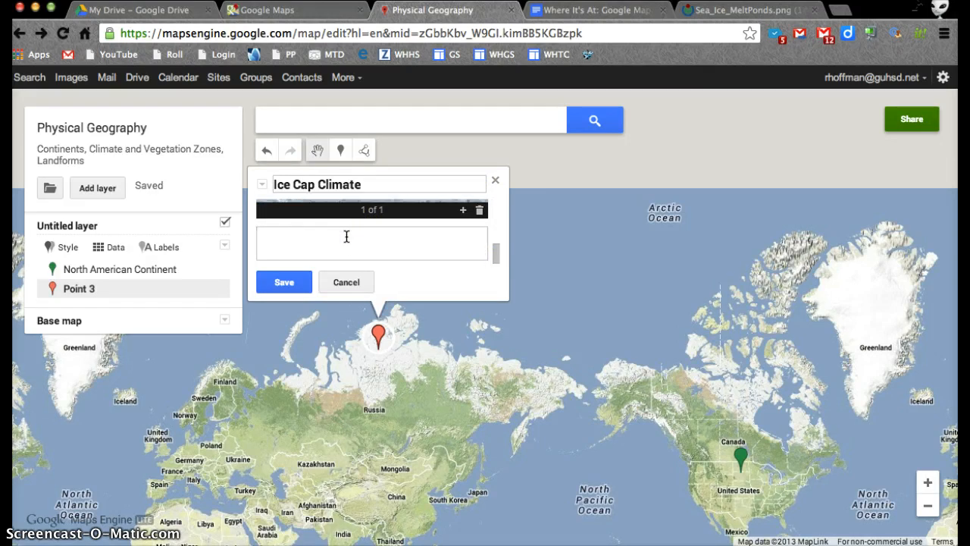
left_click(283, 279)
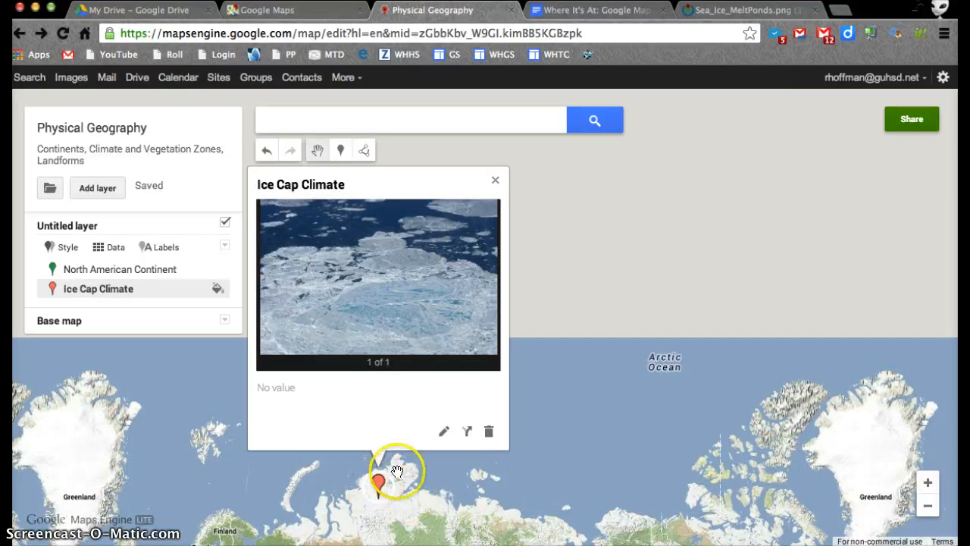
Style the Ice Cap Climate marker with blue color and the circle icon shape, and close its details.
mouse_move(212, 294)
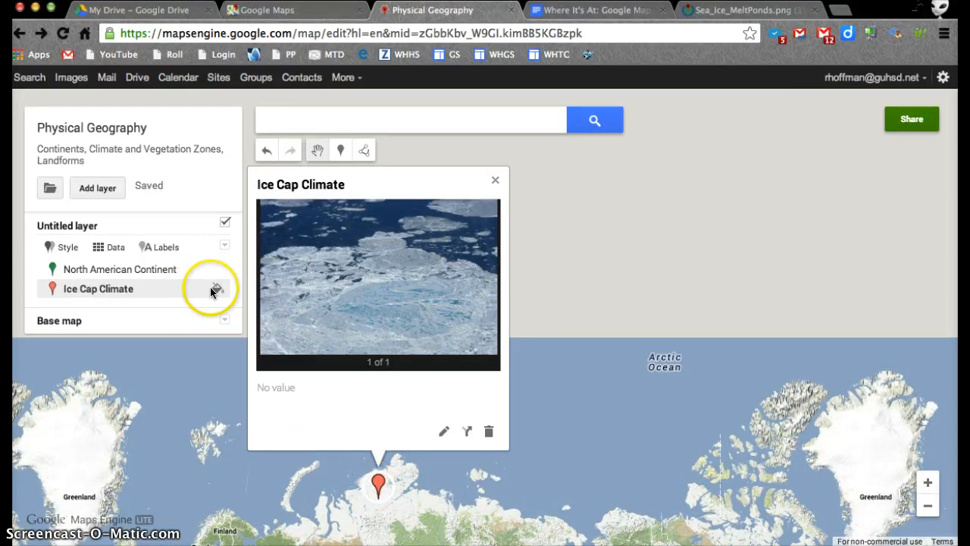
left_click(215, 291)
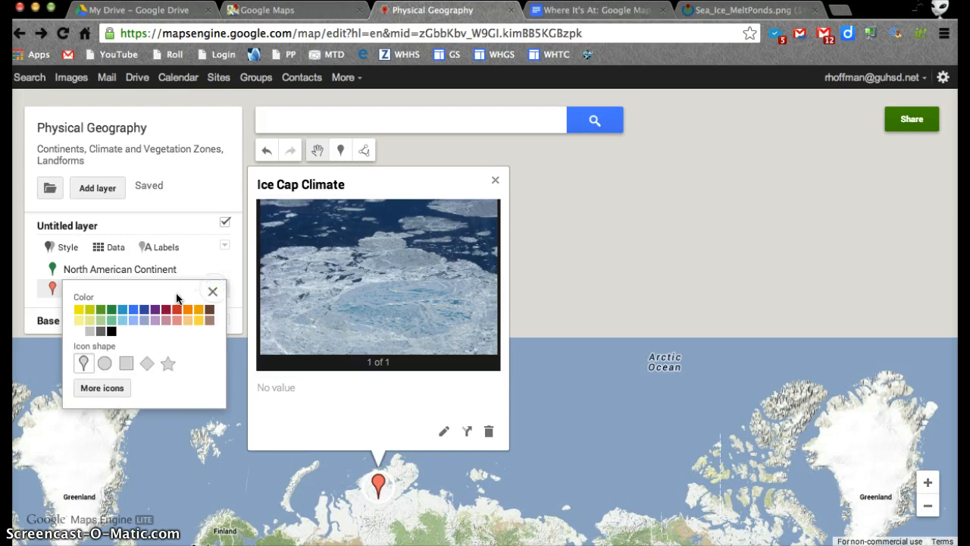
left_click(131, 310)
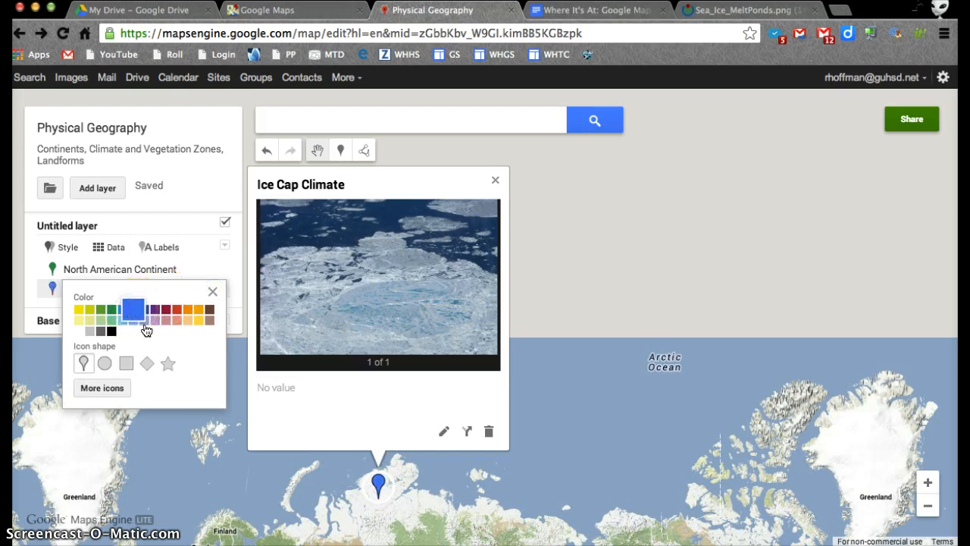
left_click(105, 363)
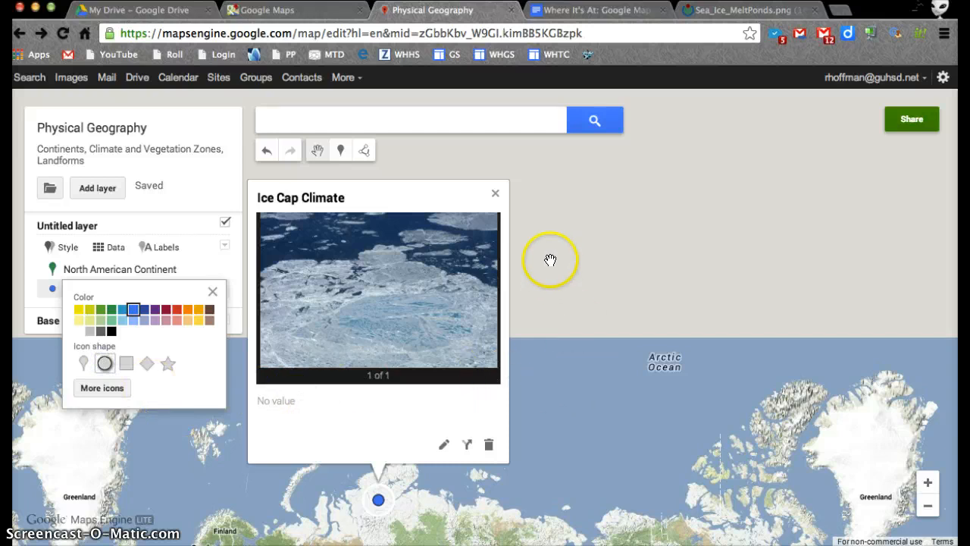
left_click(495, 195)
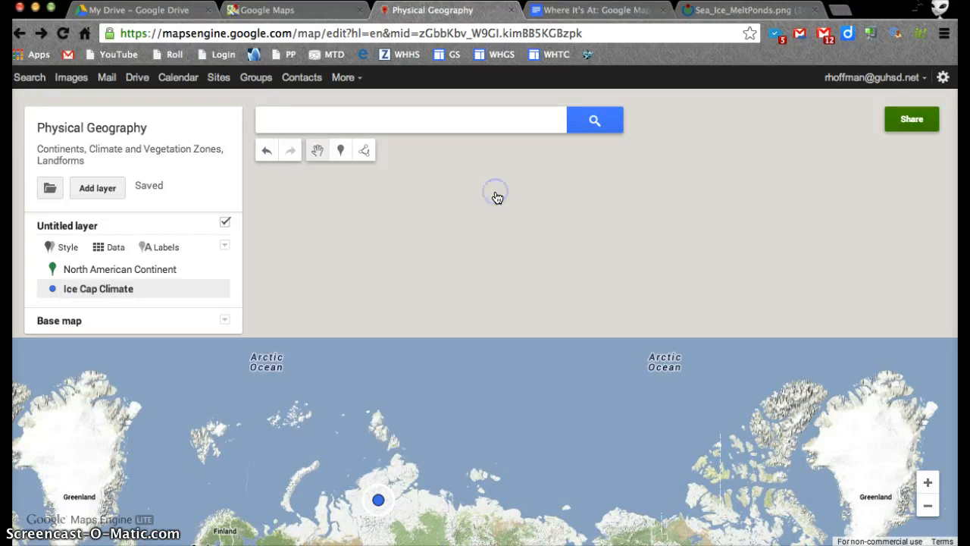
mouse_move(441, 421)
left_mouse_down()
mouse_move(429, 251)
mouse_move(444, 192)
mouse_move(443, 229)
mouse_move(449, 154)
left_mouse_up()
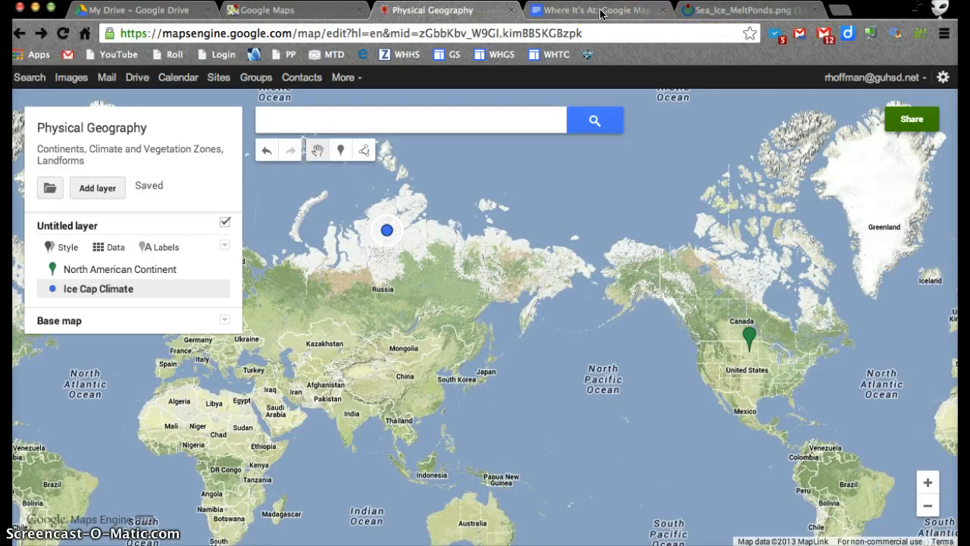
left_click(526, 208)
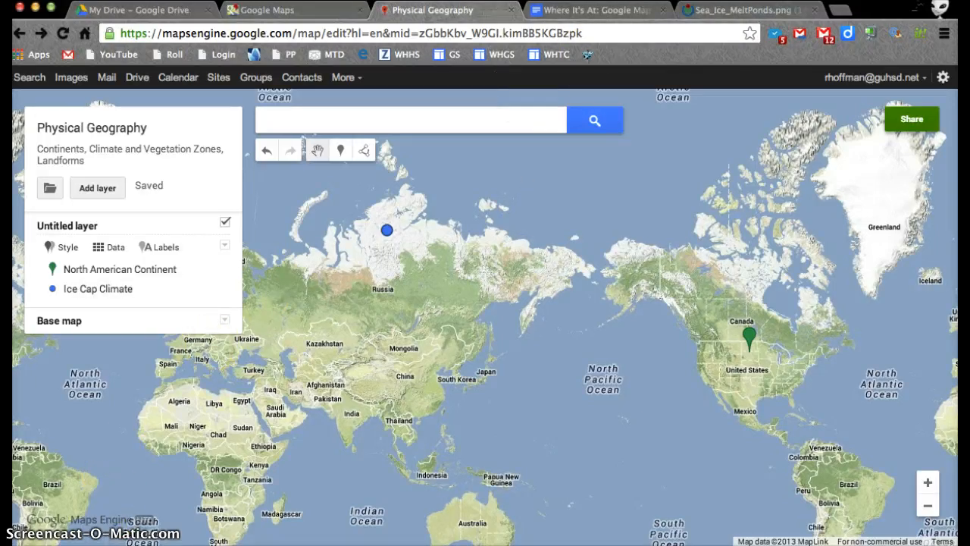